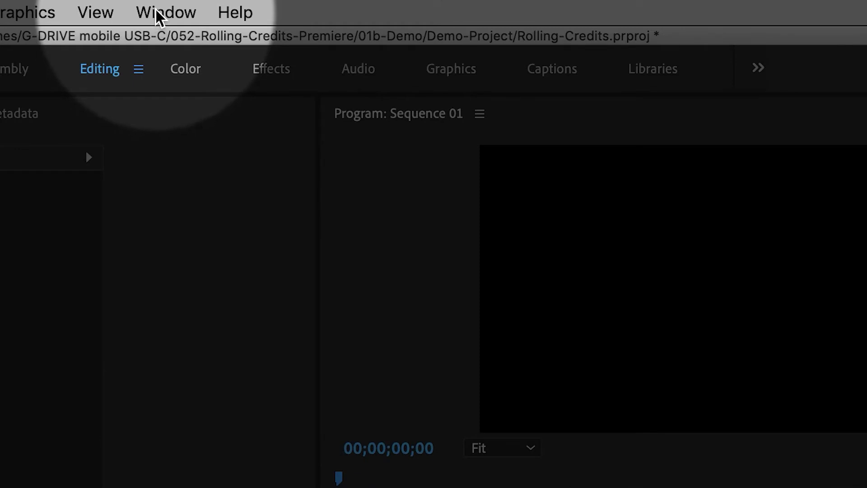
Step: Switch Premiere Pro to the Graphics workspace via Window > Workspaces
{"action": "left_click", "coordinate": [172, 13]}
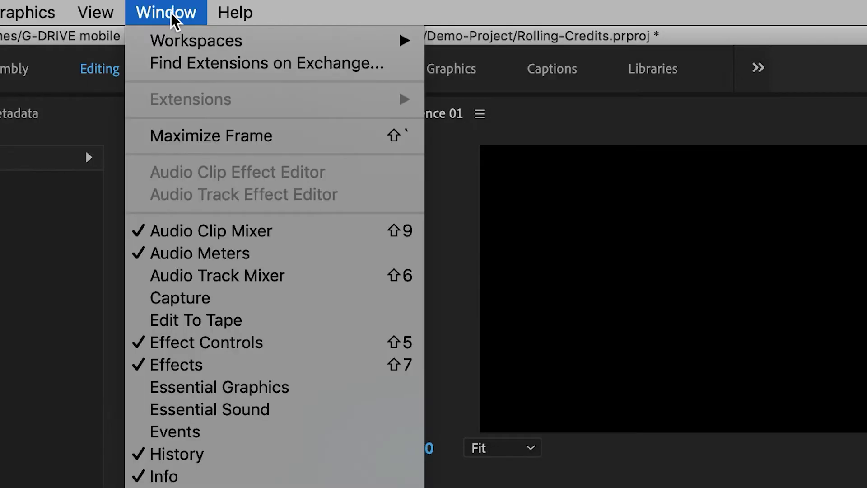
{"action": "mouse_move", "coordinate": [300, 43]}
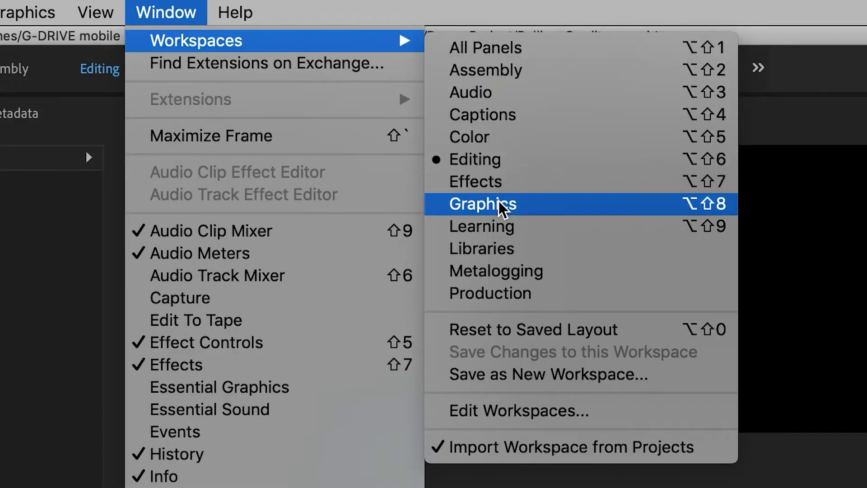
{"action": "left_click", "coordinate": [512, 209]}
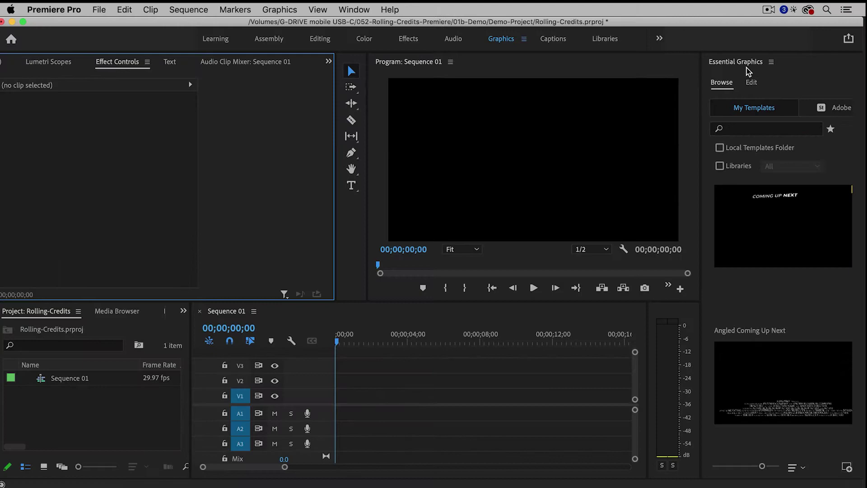
Step: Add a text layer reading CREDITS in the Program monitor with the Type tool
{"action": "left_click", "coordinate": [752, 81]}
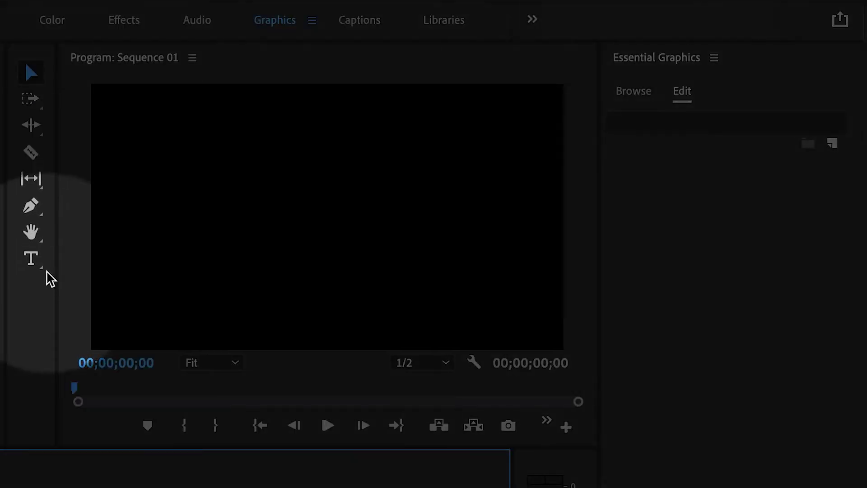
{"action": "left_click", "coordinate": [86, 246]}
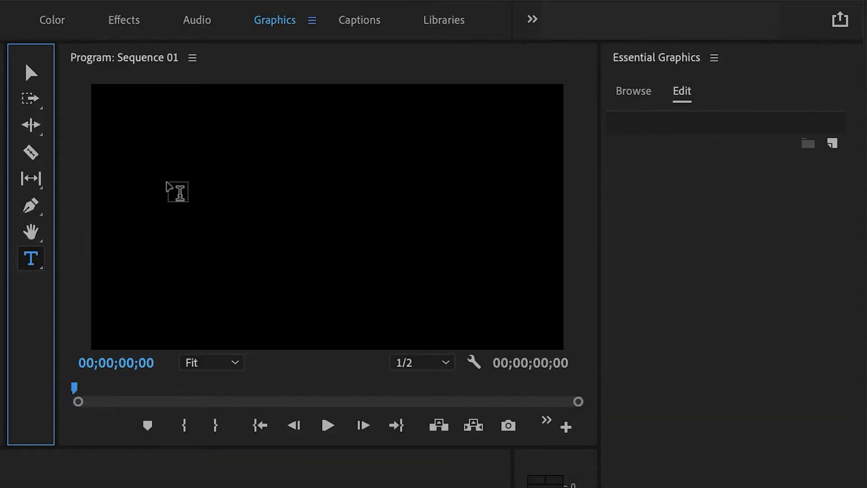
{"action": "left_click", "coordinate": [168, 183]}
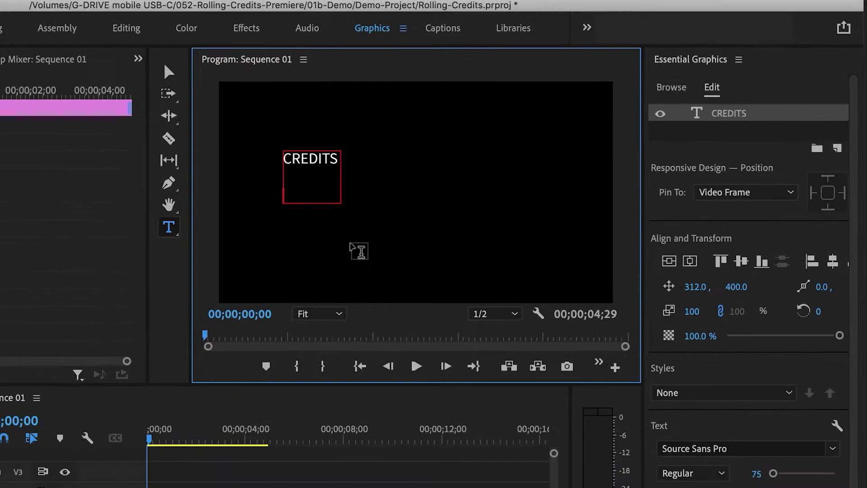
Step: Select all of credits.txt's text in TextEdit and return to Premiere Pro
{"action": "key", "text": "super+Tab"}
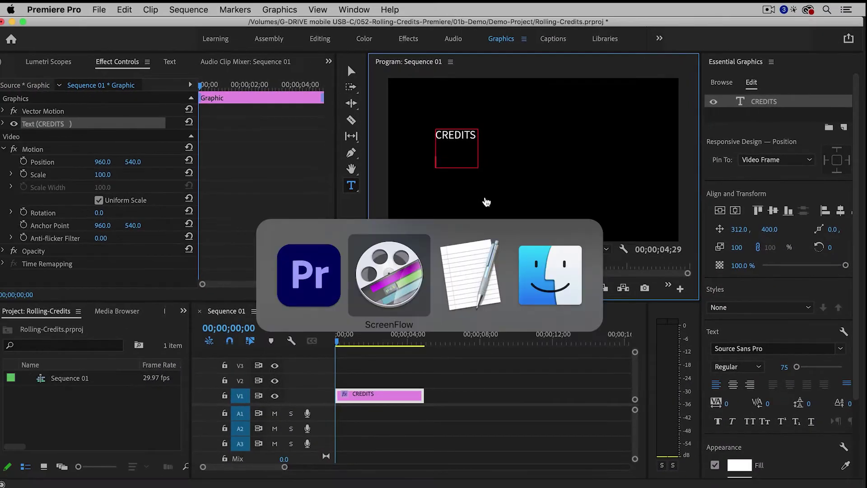
{"action": "key", "text": "super+Tab"}
{"action": "left_click", "coordinate": [381, 247]}
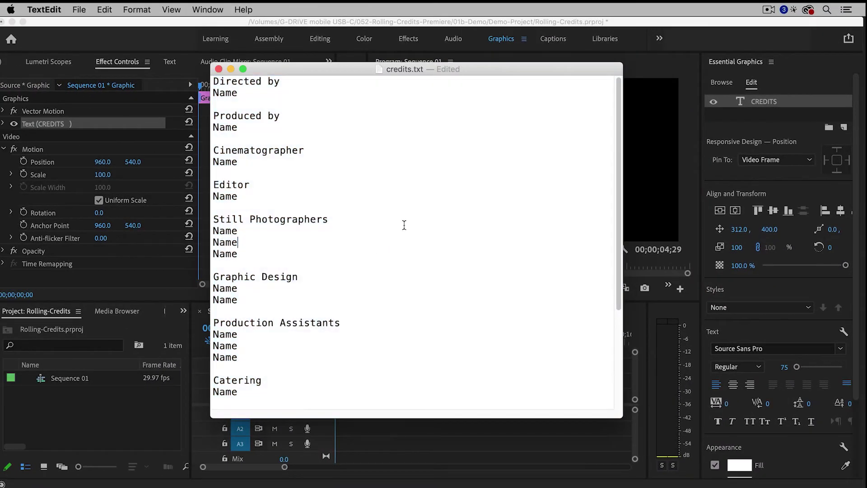
{"action": "scroll", "coordinate": [431, 225], "scroll_direction": "down", "scroll_amount": 5}
{"action": "scroll", "coordinate": [431, 225], "scroll_direction": "up", "scroll_amount": 5}
{"action": "key", "text": "super+a"}
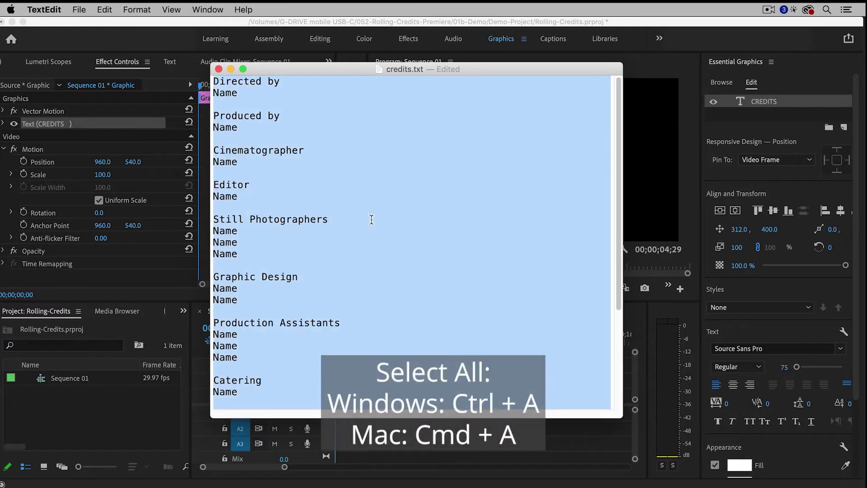
{"action": "key", "text": "super+Tab"}
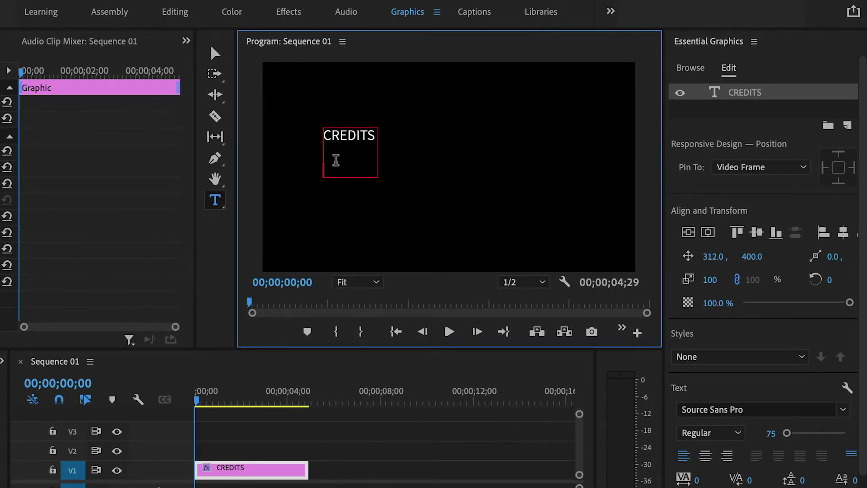
Step: Paste the credits list into the CREDITS text box and centre-align its lines
{"action": "key", "text": "super+v"}
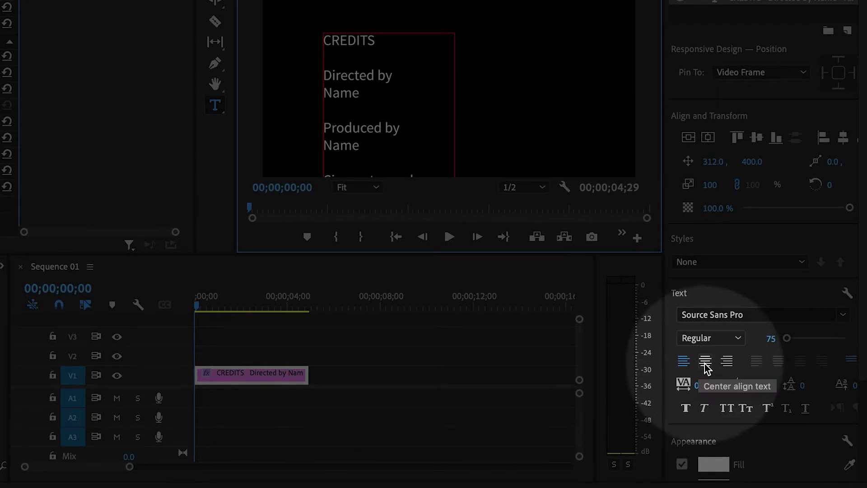
{"action": "left_click", "coordinate": [706, 369]}
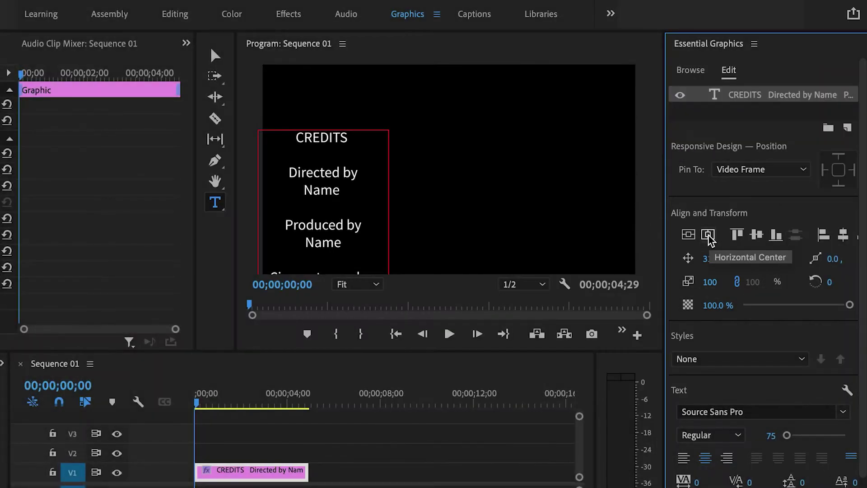
Step: Centre the credits text block with Horizontal Center under Align and Transform
{"action": "left_click", "coordinate": [708, 235]}
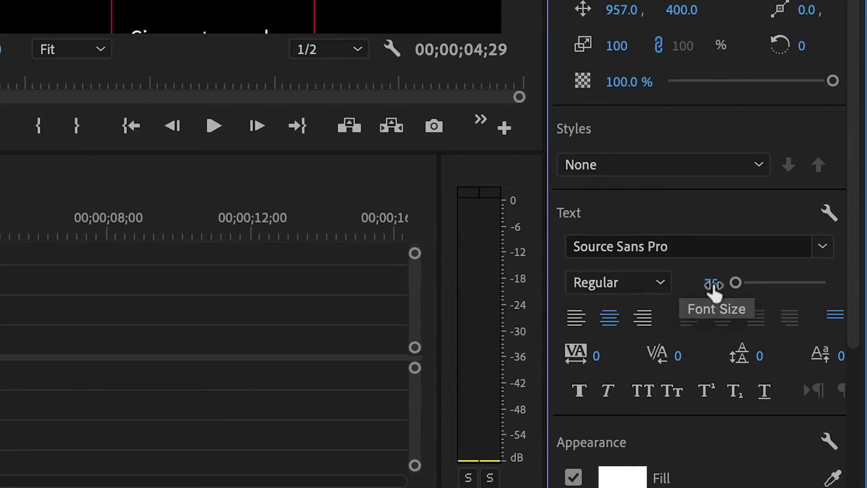
{"action": "scroll", "coordinate": [713, 284], "scroll_direction": "down", "scroll_amount": 3}
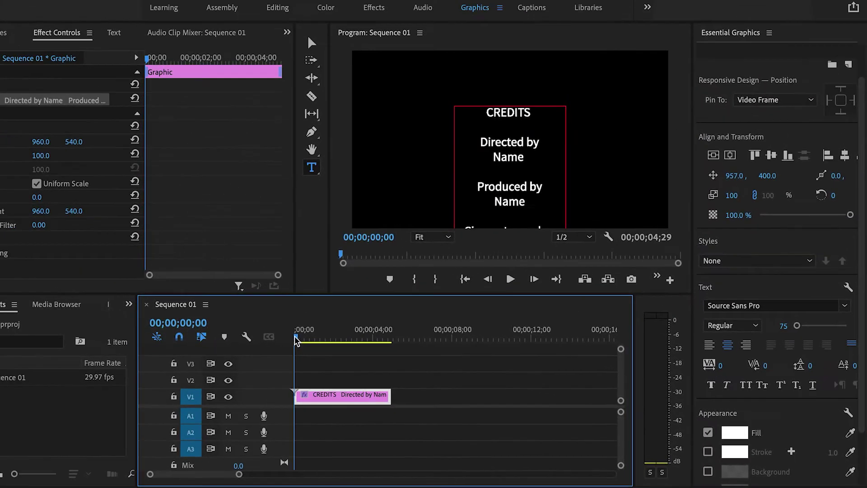
Step: Preview the credits playback, then switch to the Selection tool to deselect the text layer
{"action": "key", "text": "space"}
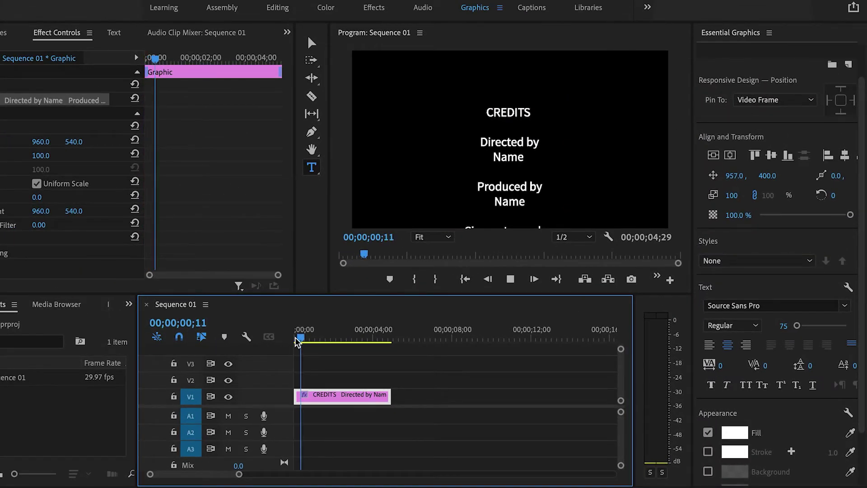
{"action": "key", "text": "space"}
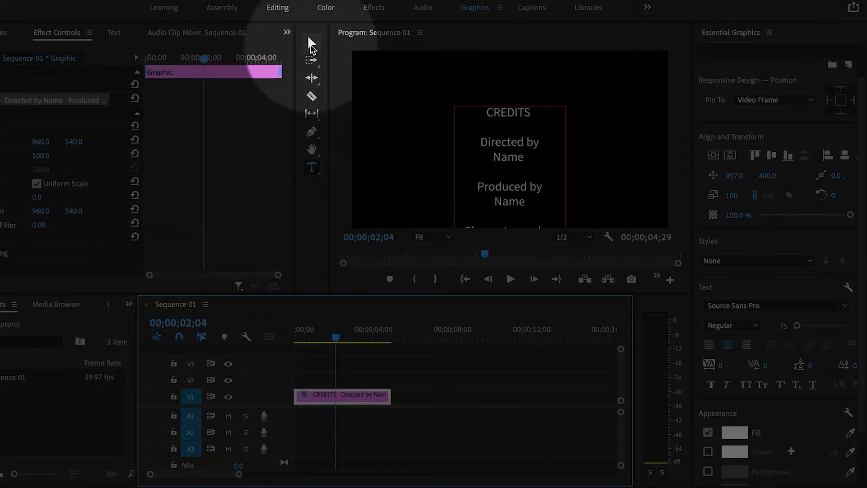
{"action": "left_click", "coordinate": [311, 44]}
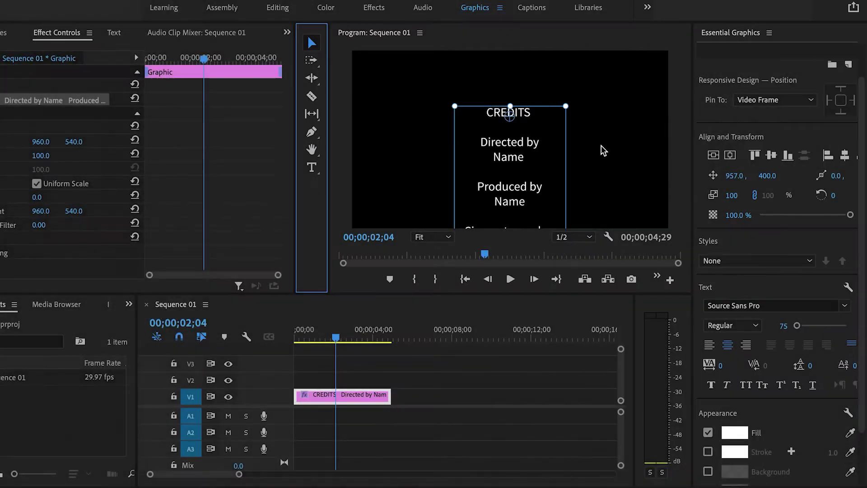
{"action": "left_click", "coordinate": [603, 151]}
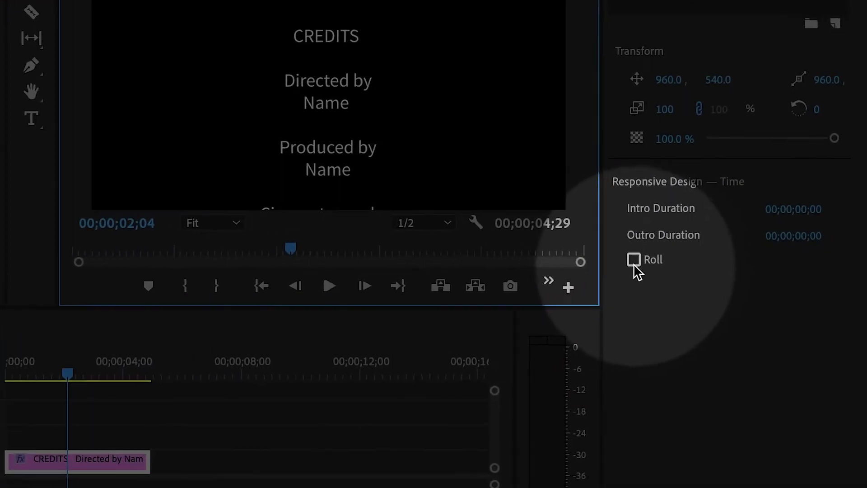
{"action": "left_click", "coordinate": [585, 259]}
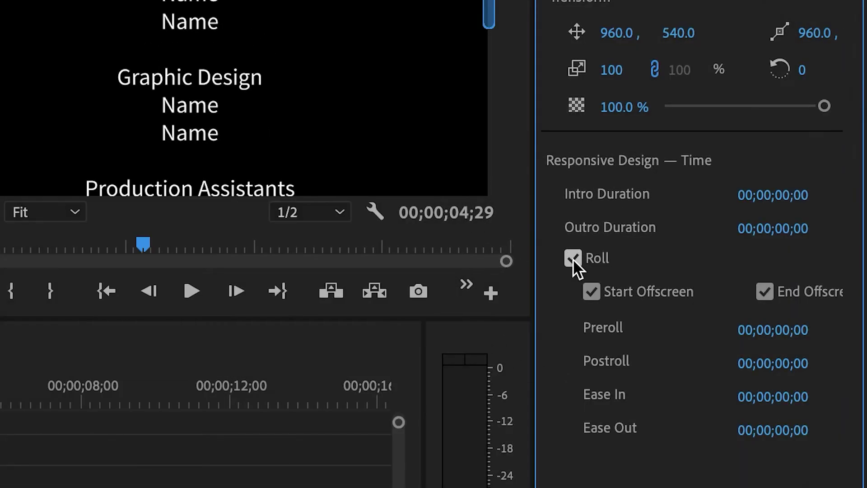
{"action": "key", "text": "Home"}
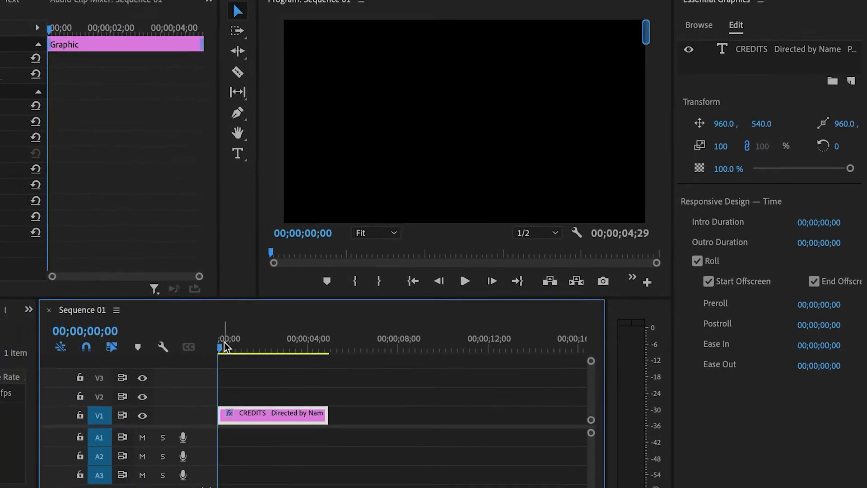
{"action": "key", "text": "space"}
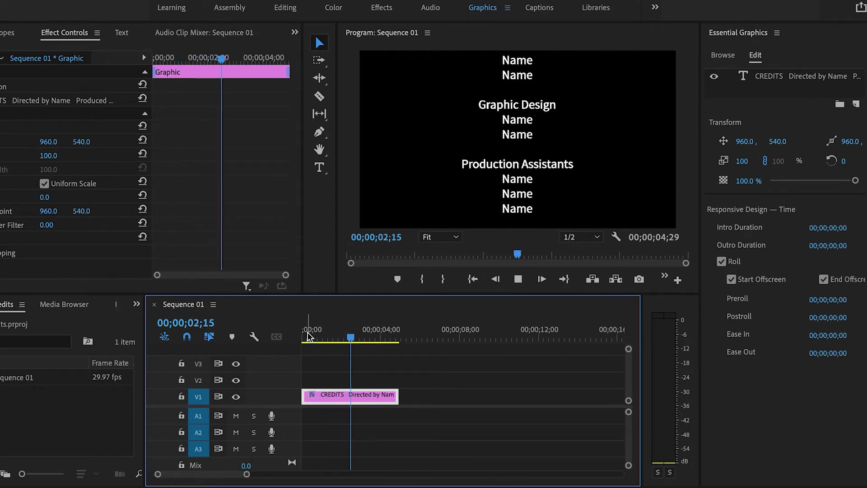
{"action": "key", "text": "space"}
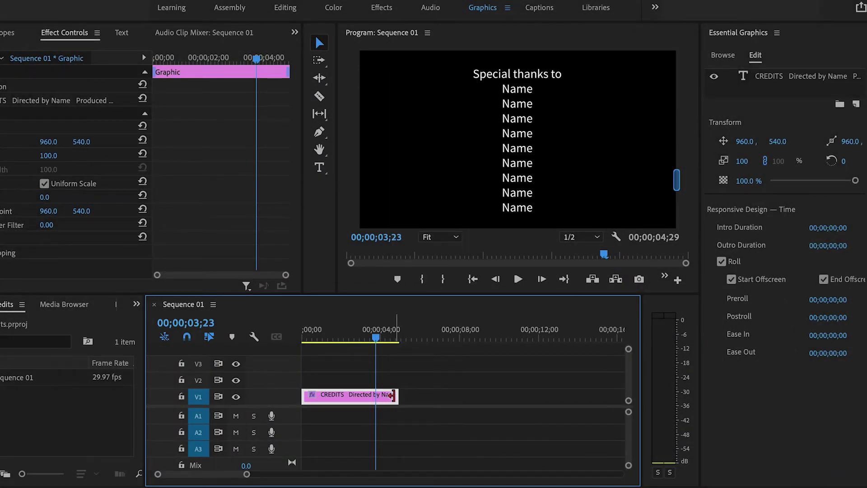
Step: Drag the CREDITS clip's end on V1 to lengthen it and preview the slower roll
{"action": "left_click", "coordinate": [394, 396]}
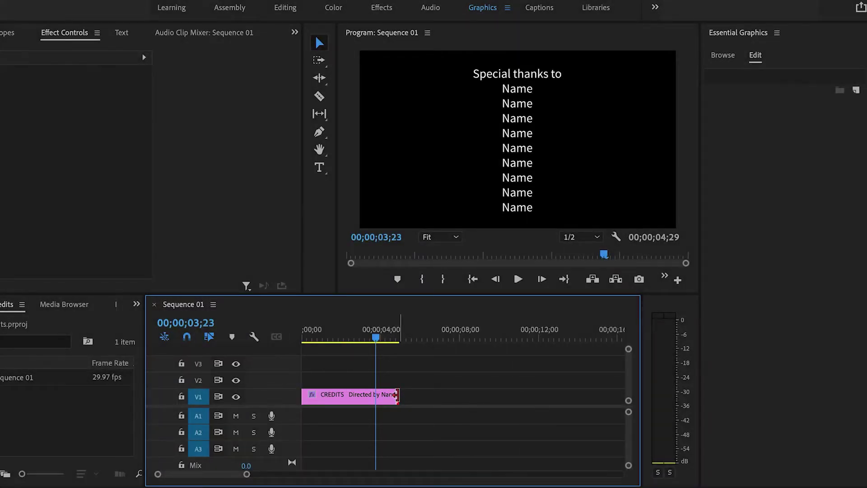
{"action": "left_click_drag", "start_coordinate": [395, 395], "coordinate": [504, 409]}
{"action": "left_click_drag", "start_coordinate": [377, 339], "coordinate": [343, 333]}
{"action": "key", "text": "space"}
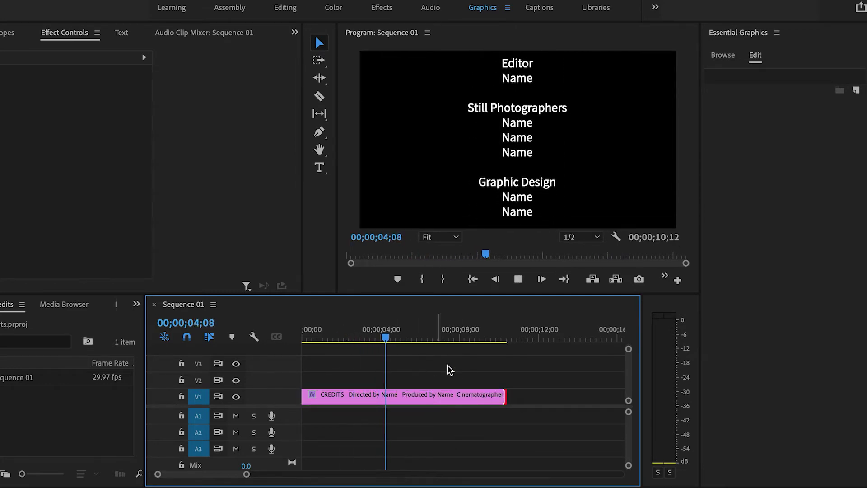
{"action": "key", "text": "space"}
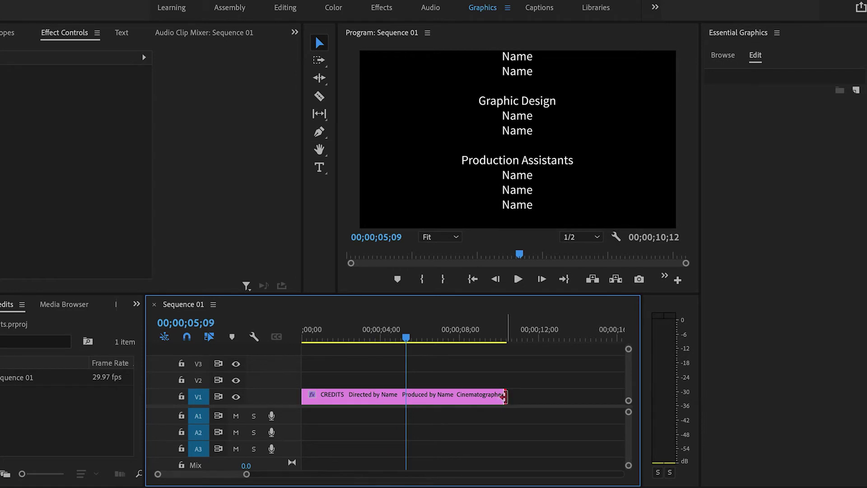
Step: Adjust the clip to end at 00;00;12;17 and replay the credits from the start
{"action": "left_click_drag", "start_coordinate": [505, 397], "coordinate": [565, 397]}
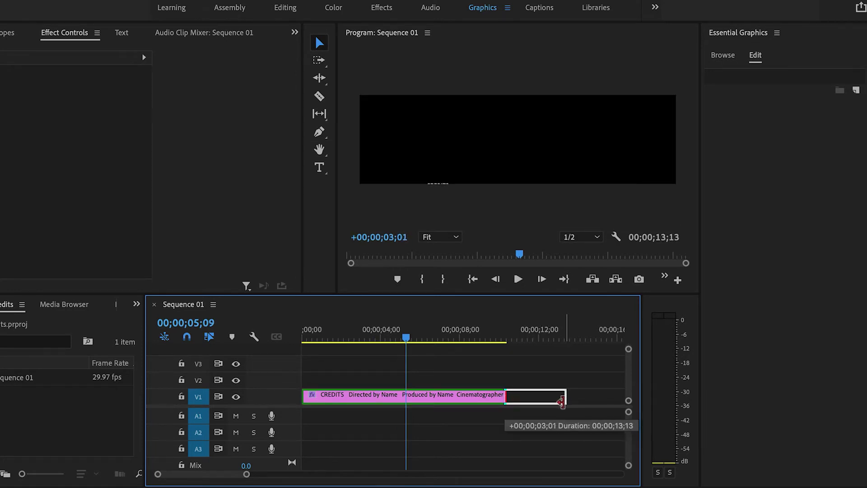
{"action": "key", "text": "space"}
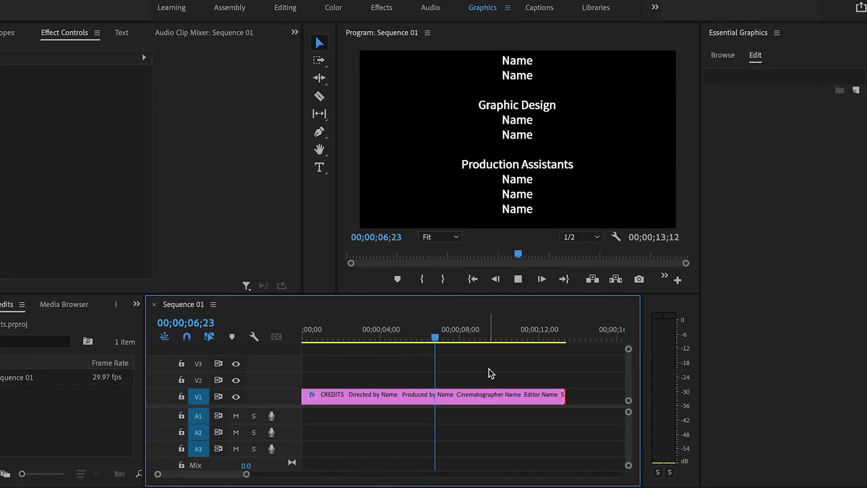
{"action": "key", "text": "space"}
{"action": "left_click_drag", "start_coordinate": [559, 395], "coordinate": [548, 395]}
{"action": "left_click", "coordinate": [393, 338]}
{"action": "key", "text": "space"}
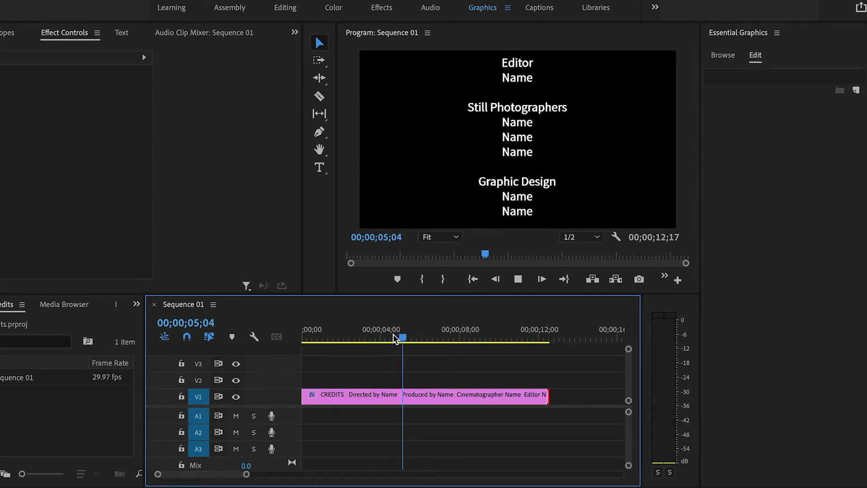
{"action": "key", "text": "space"}
{"action": "left_click", "coordinate": [305, 331]}
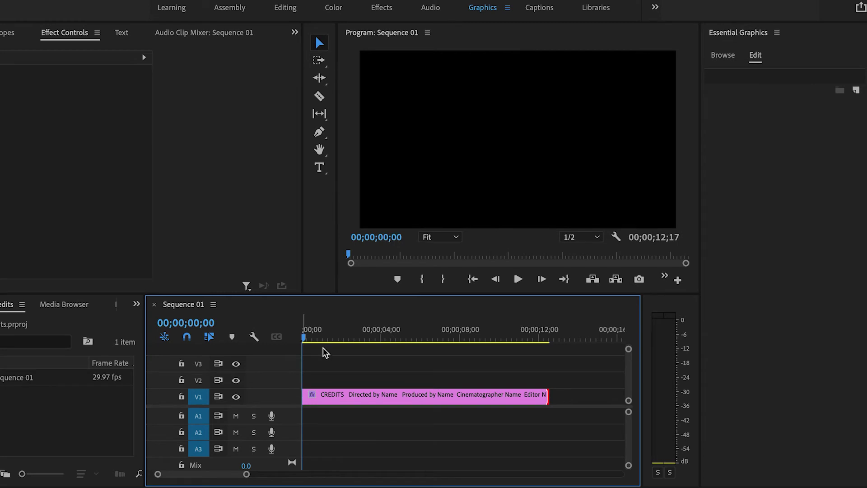
{"action": "key", "text": "space"}
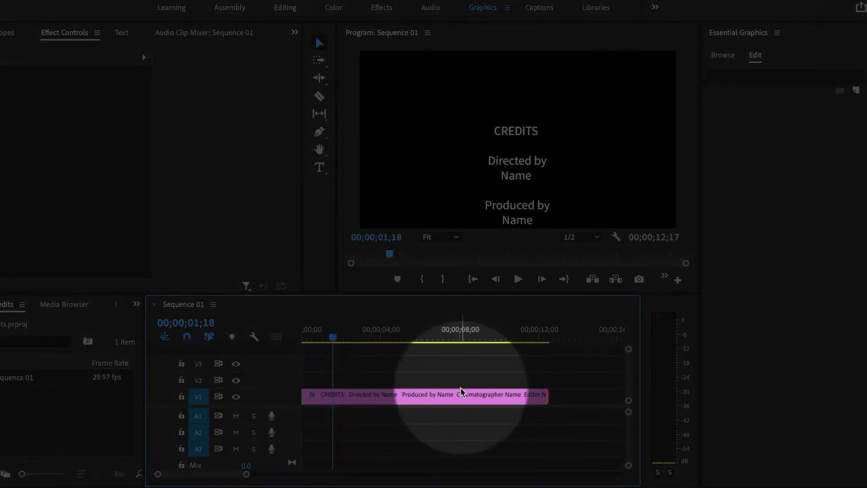
Step: Select the credits clip and play the roll from the sequence start
{"action": "left_click", "coordinate": [458, 398]}
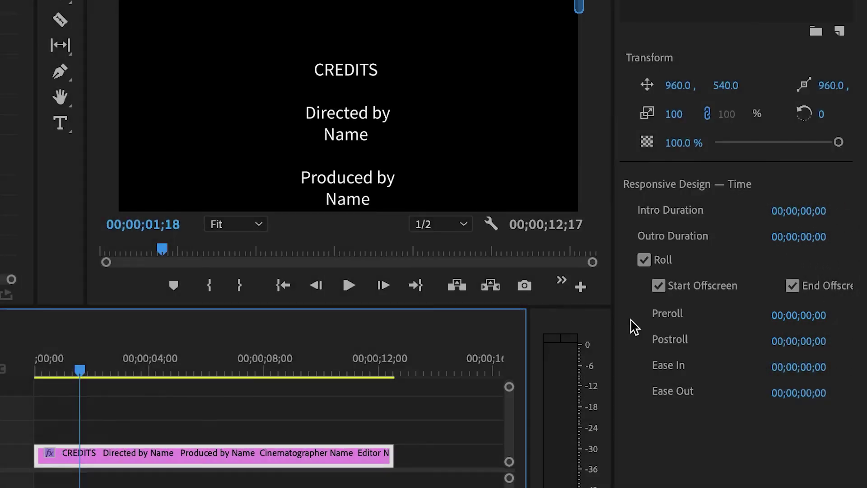
{"action": "left_click", "coordinate": [40, 367]}
{"action": "key", "text": "space"}
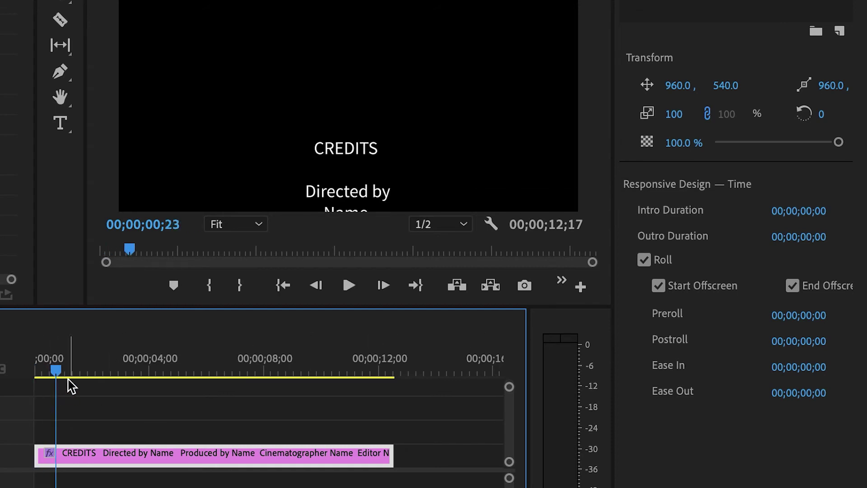
{"action": "left_click", "coordinate": [36, 373]}
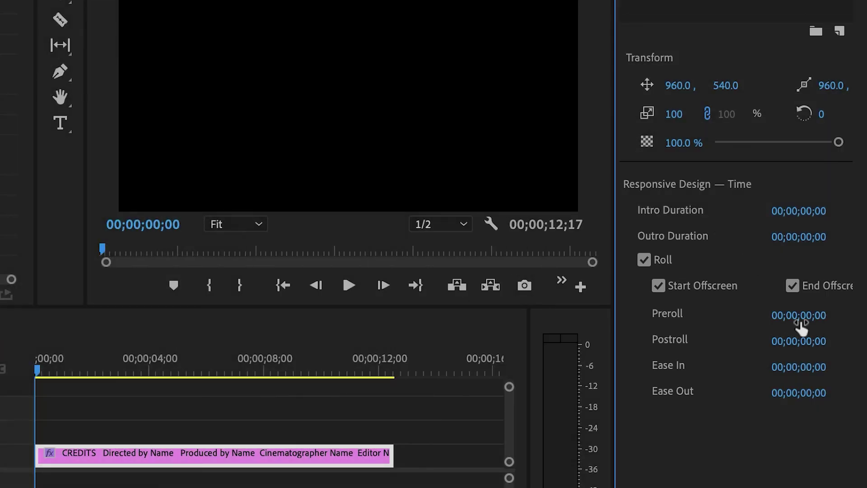
Step: Set the Preroll to 00;00;01;00 in Responsive Design — Time and preview it
{"action": "left_click", "coordinate": [795, 316]}
{"action": "type", "text": "1"}
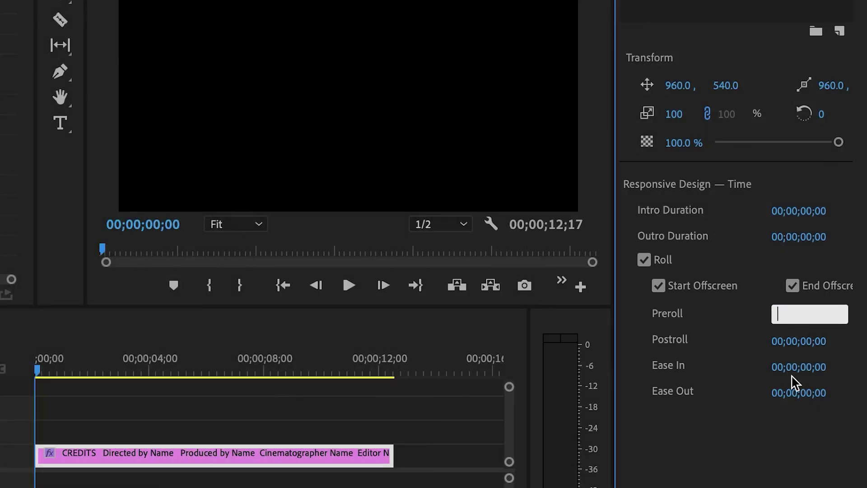
{"action": "key", "text": "Return"}
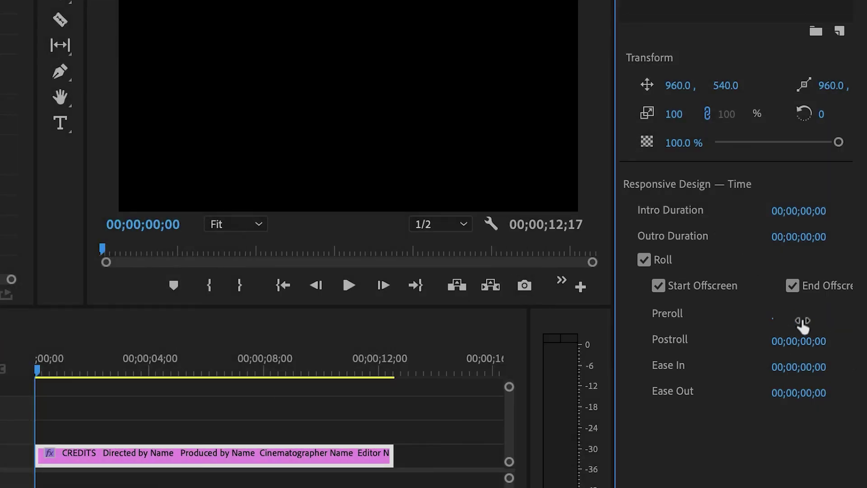
{"action": "left_click", "coordinate": [776, 320]}
{"action": "type", "text": "1"}
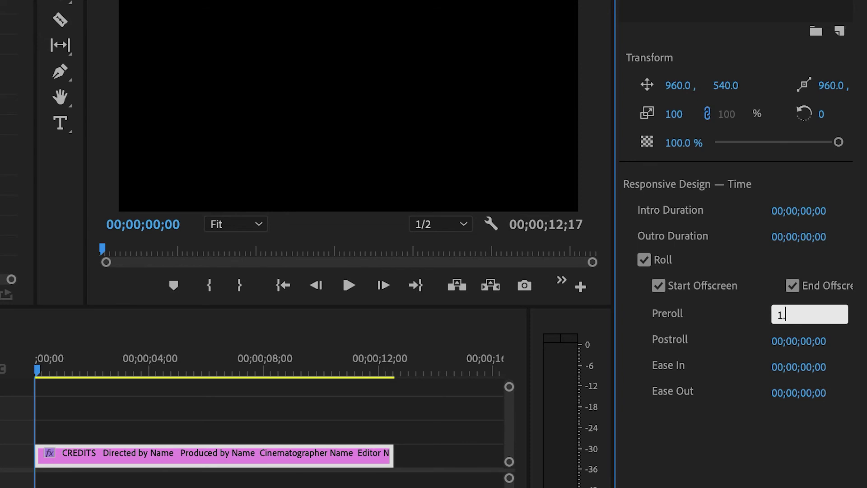
{"action": "type", "text": "."}
{"action": "key", "text": "Return"}
{"action": "left_click", "coordinate": [38, 372]}
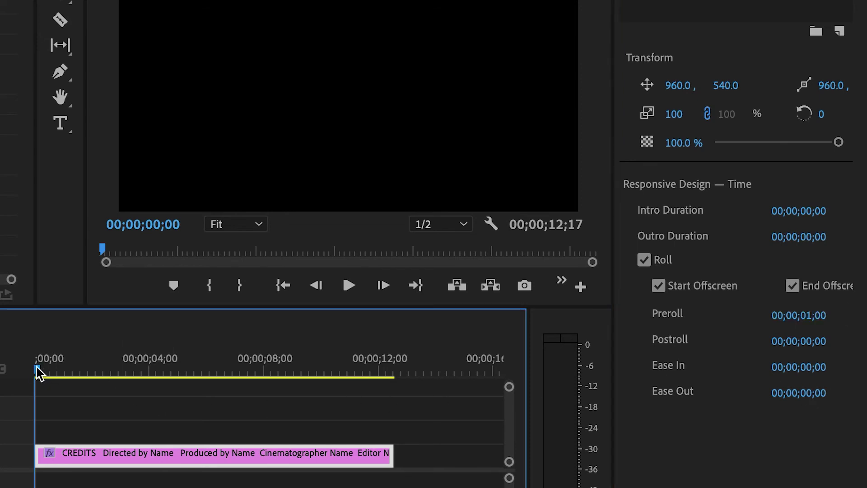
{"action": "key", "text": "space"}
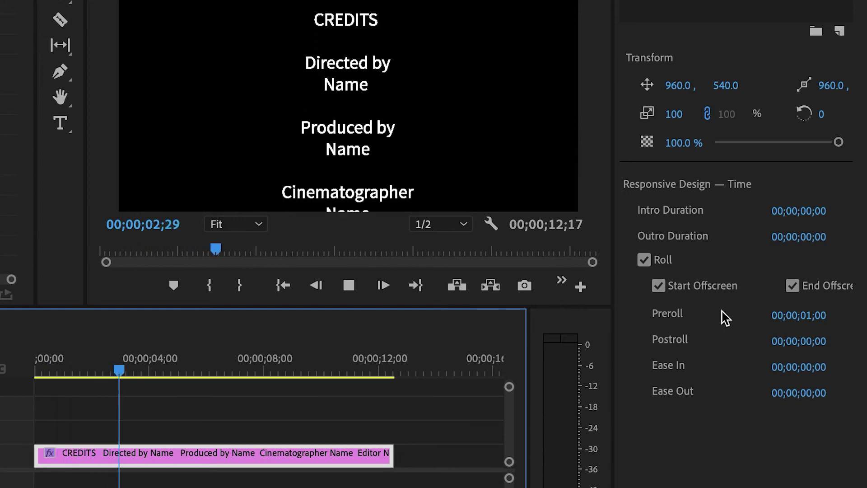
{"action": "key", "text": "space"}
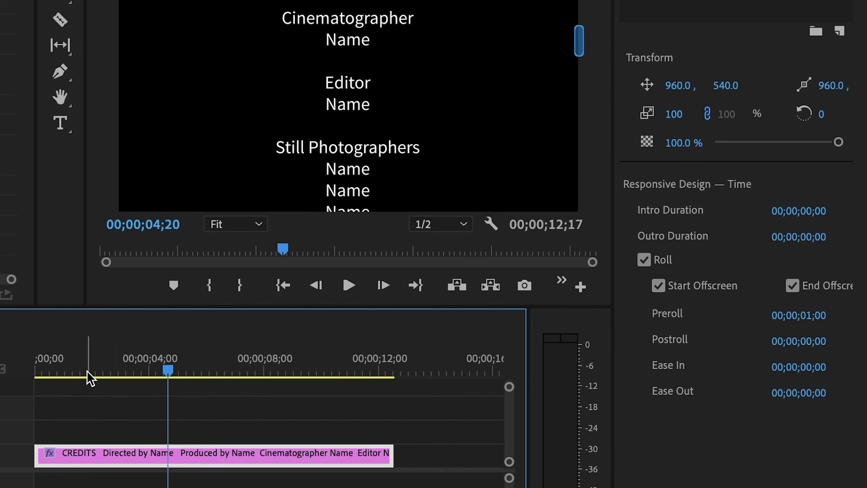
{"action": "left_click", "coordinate": [76, 373]}
{"action": "left_click_drag", "start_coordinate": [75, 373], "coordinate": [36, 375]}
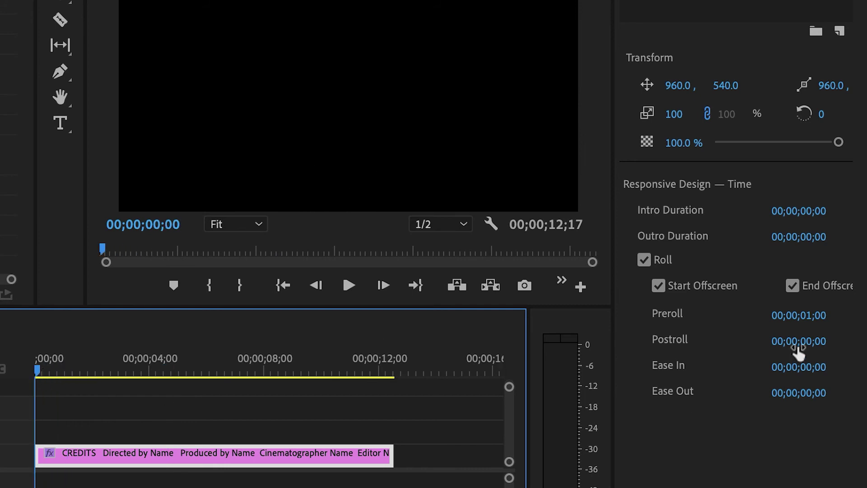
{"action": "key", "text": "space"}
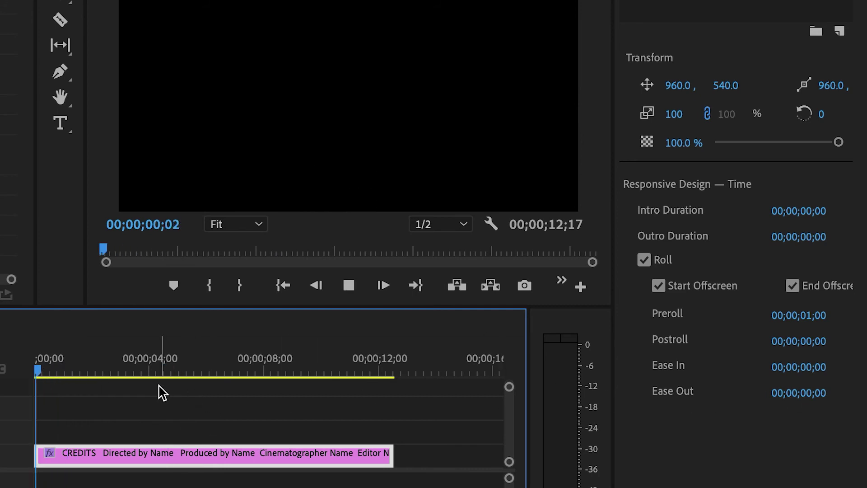